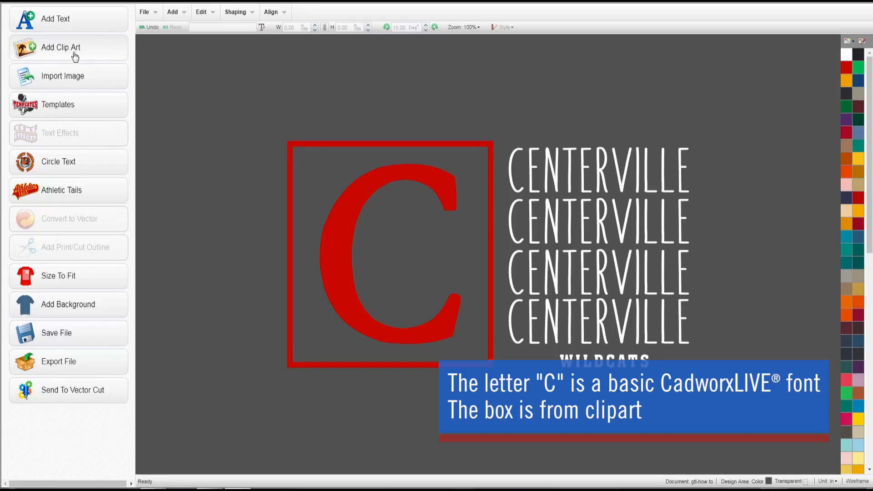
# Step: Create a new text object with the wording CENTERVILLE
pyautogui.click(622, 226)
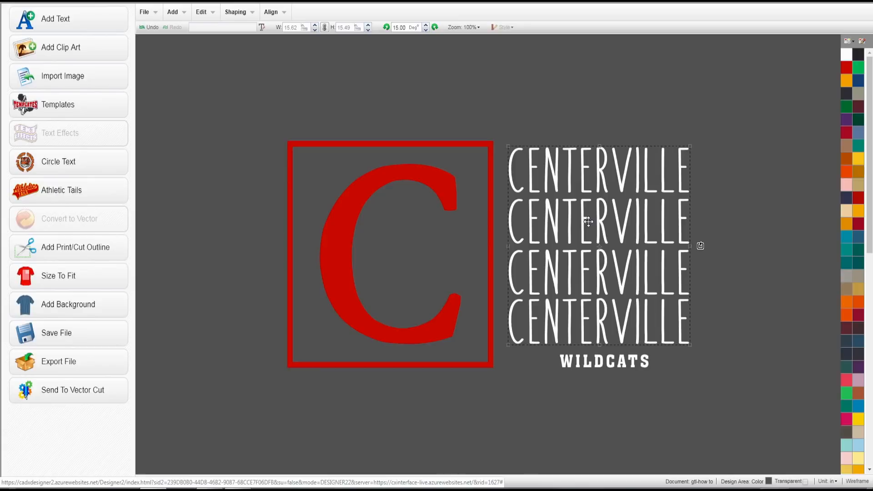
pyautogui.click(62, 17)
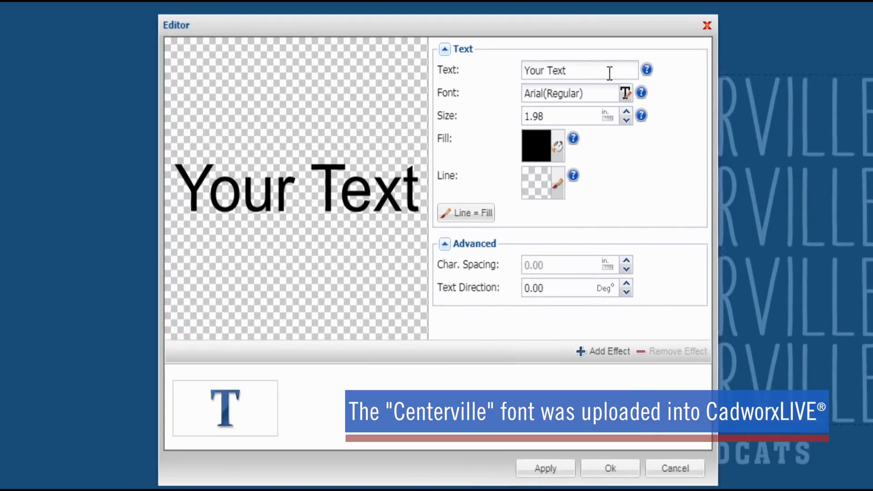
pyautogui.click(534, 144)
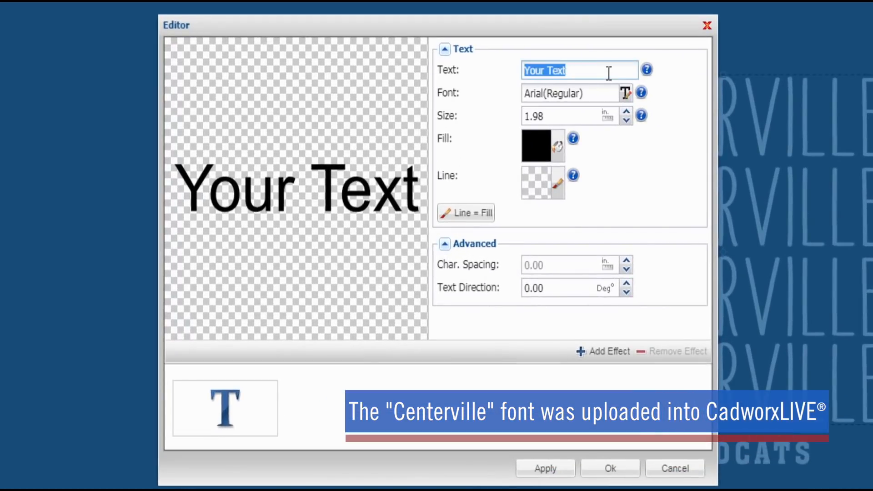
pyautogui.write('CENTE')
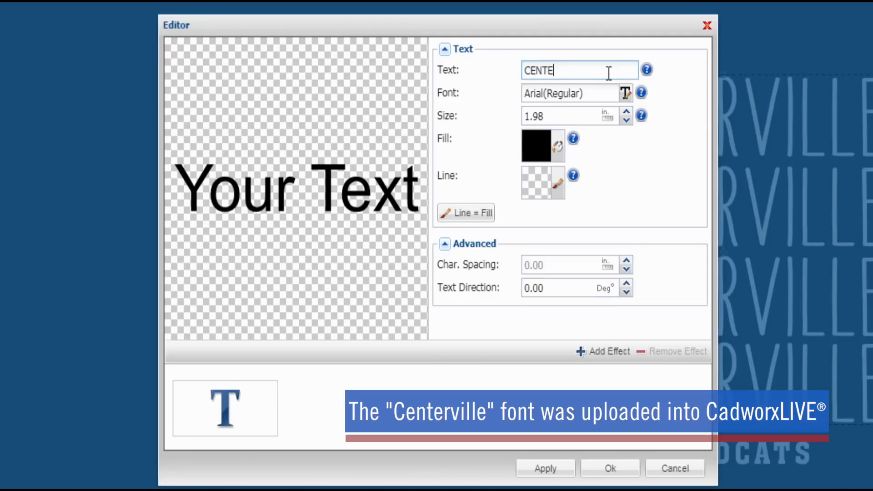
pyautogui.write('RVILLE')
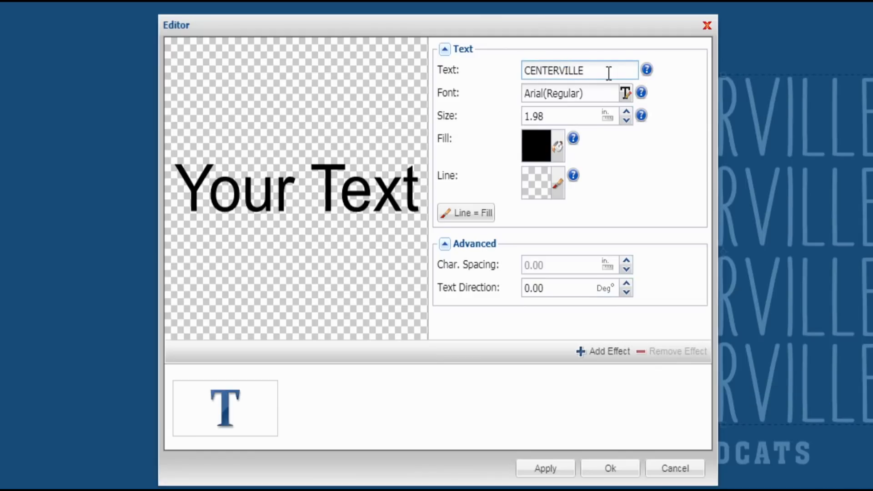
pyautogui.click(490, 78)
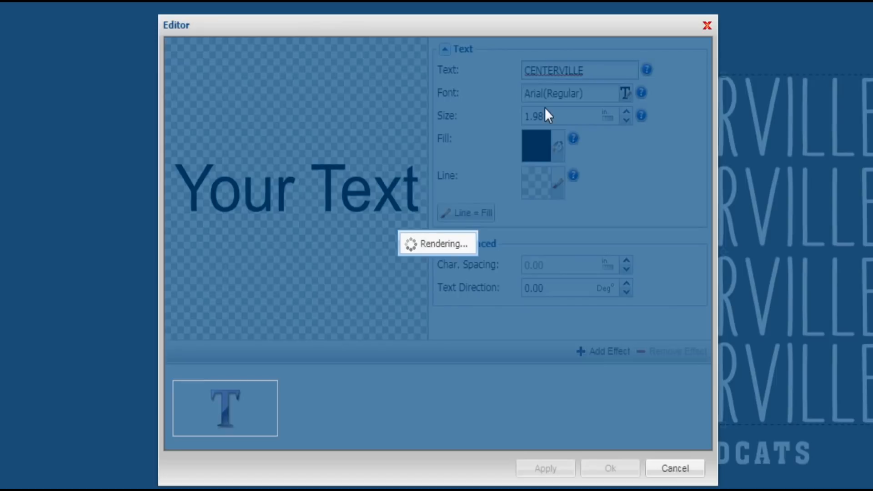
# Step: Browse the uploaded fonts in the My Fonts collection, and discard the unfinished new text
pyautogui.click(582, 98)
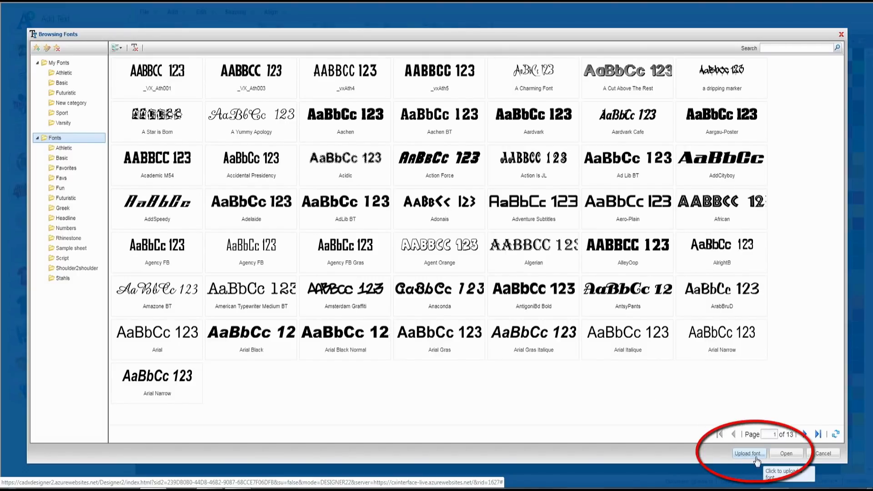
pyautogui.click(73, 64)
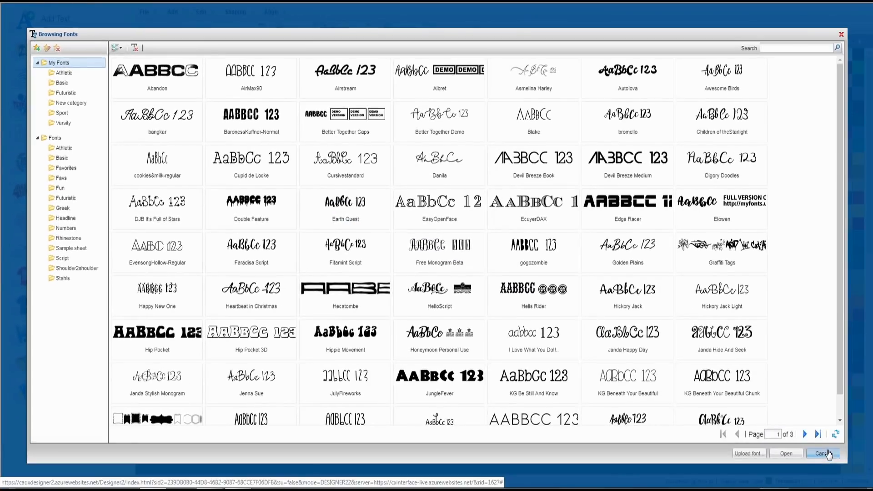
pyautogui.click(827, 453)
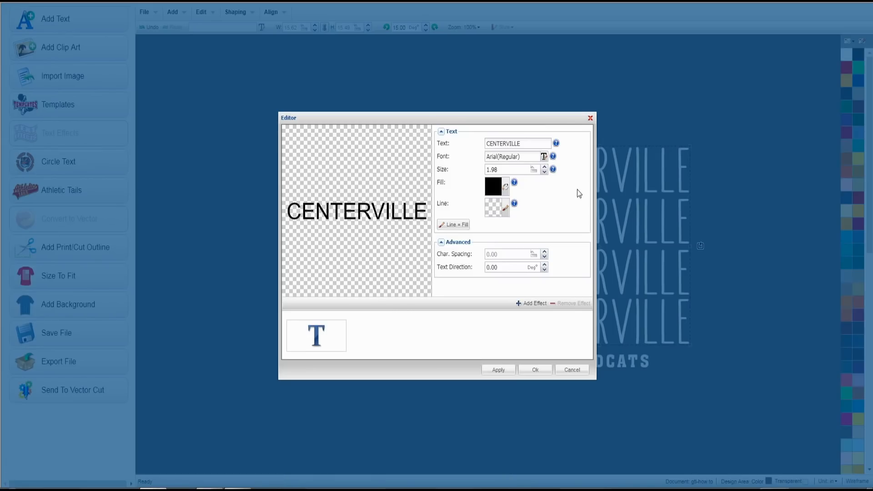
pyautogui.click(572, 370)
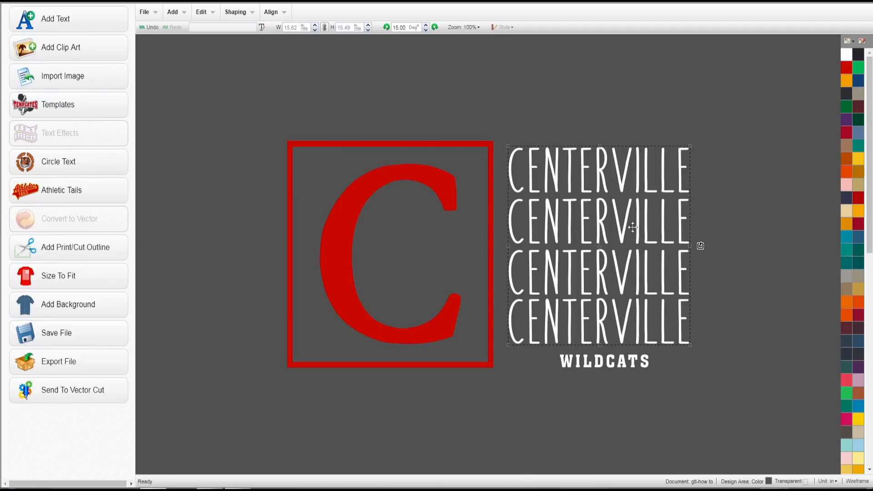
# Step: Inspect the font settings of the WILDCATS text and the shaping options for the CENTERVILLE text group
pyautogui.doubleClick(601, 362)
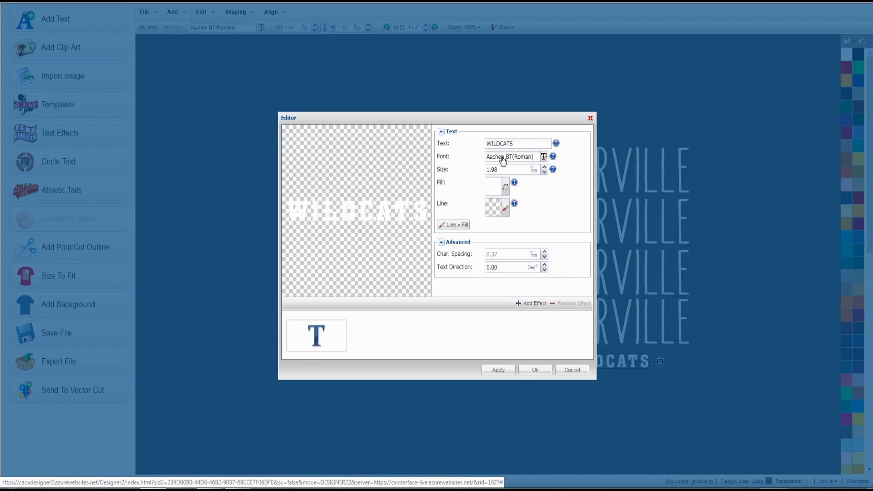
pyautogui.click(571, 370)
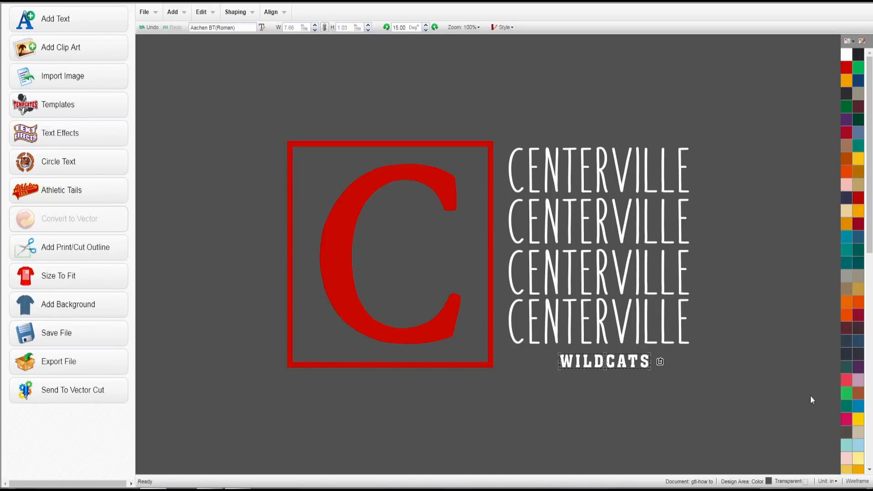
pyautogui.click(577, 232)
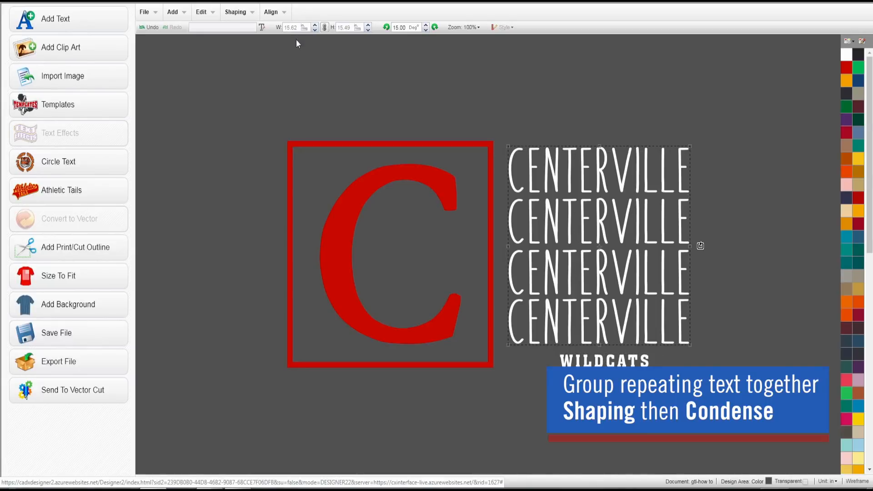
pyautogui.click(242, 14)
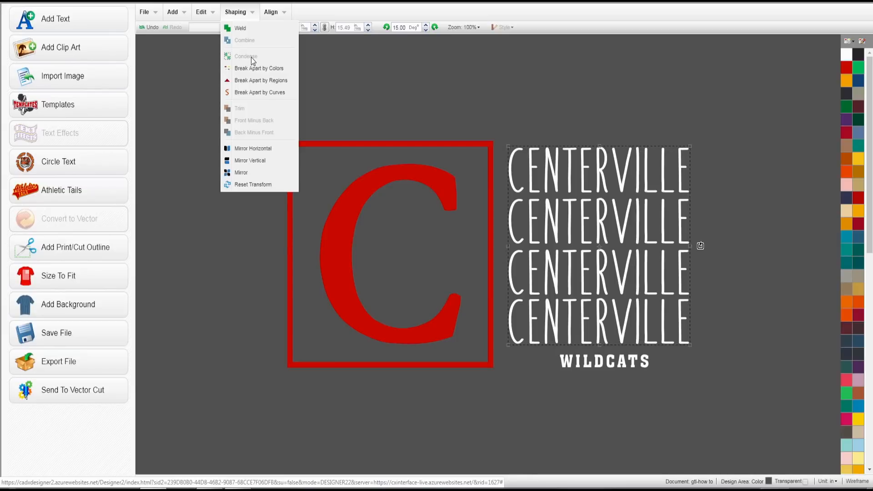
pyautogui.click(673, 92)
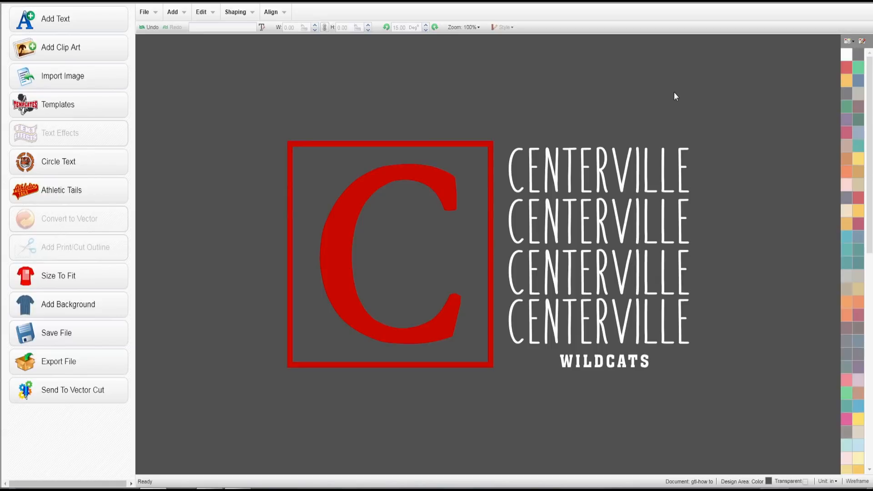
# Step: Duplicate the repeating CENTERVILLE text block and place the copy to the right of the original
pyautogui.click(629, 230)
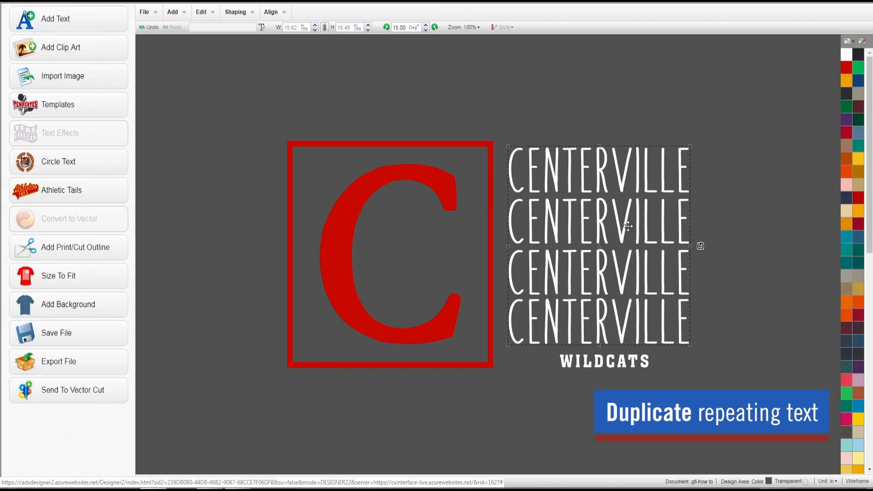
pyautogui.hotkey('ctrl', 'd')
pyautogui.moveTo(608, 218); pyautogui.dragTo(804, 207)
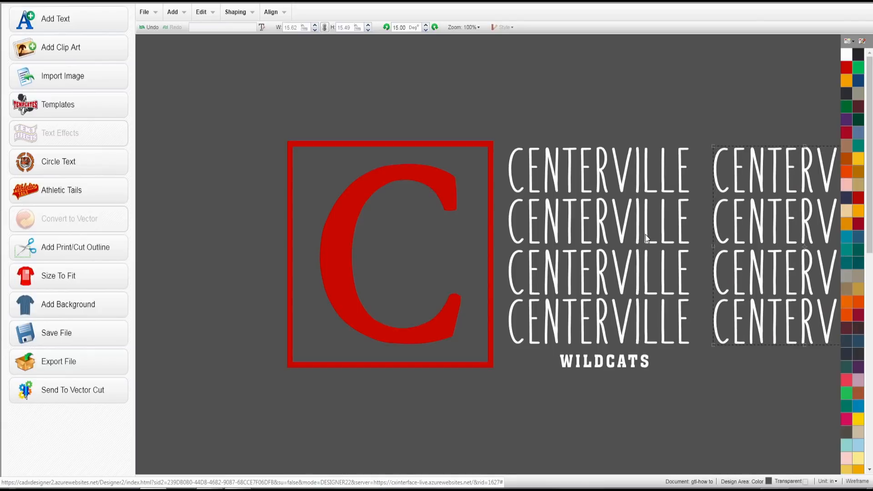
# Step: Move the original CENTERVILLE block into the red box over the letter C and send it to the back
pyautogui.moveTo(636, 239); pyautogui.dragTo(647, 237)
pyautogui.moveTo(544, 205); pyautogui.dragTo(409, 232)
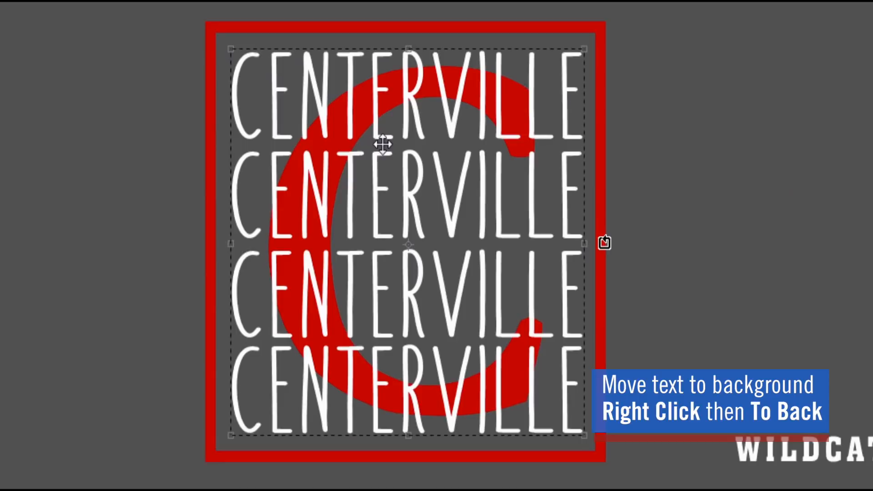
pyautogui.rightClick(383, 145)
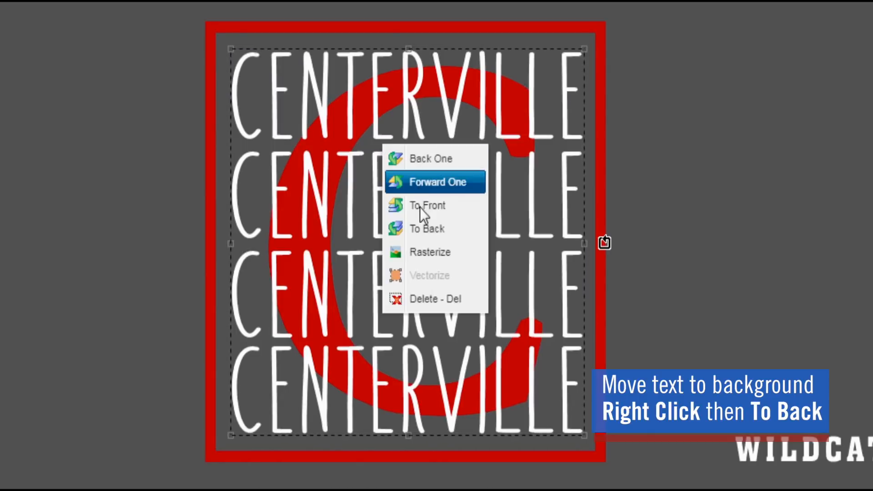
pyautogui.click(425, 227)
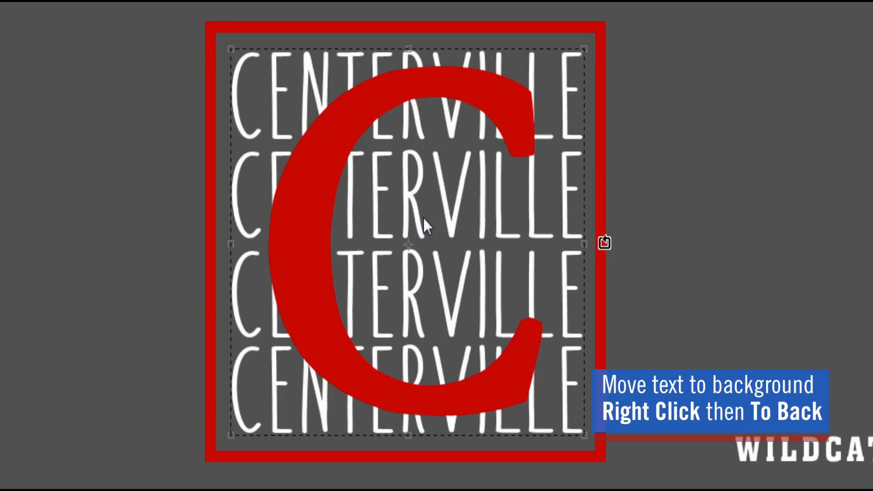
pyautogui.click(711, 243)
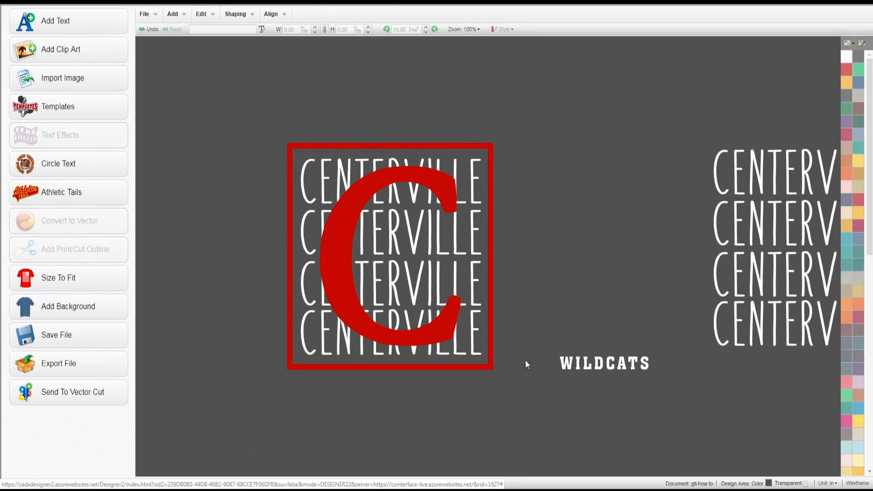
# Step: Align the letter C and the CENTERVILLE text inside the box to each other with Center Middle
pyautogui.moveTo(518, 395); pyautogui.dragTo(299, 156)
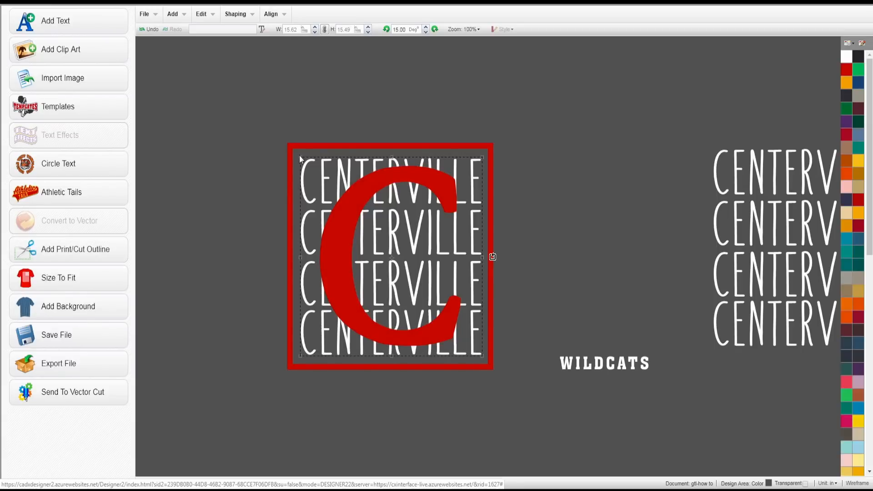
pyautogui.click(277, 19)
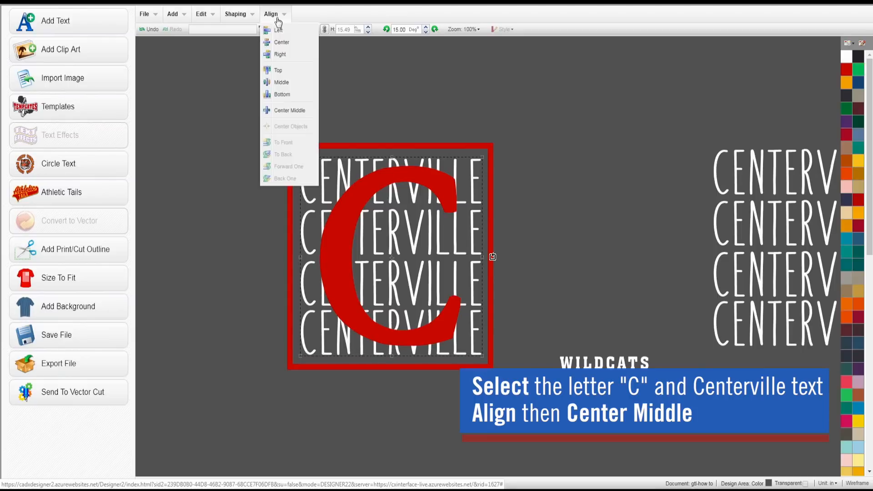
pyautogui.click(290, 110)
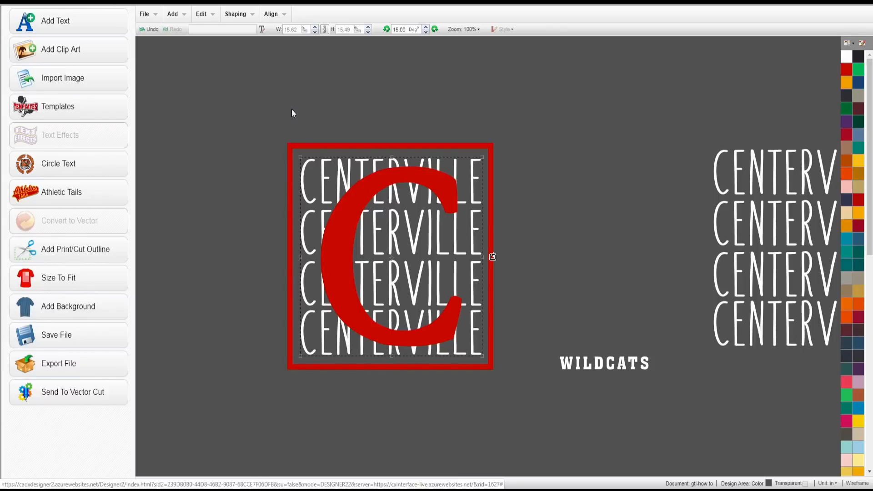
# Step: Cut the letter C out of the CENTERVILLE text with Back Minus Front and delete the red C
pyautogui.click(244, 19)
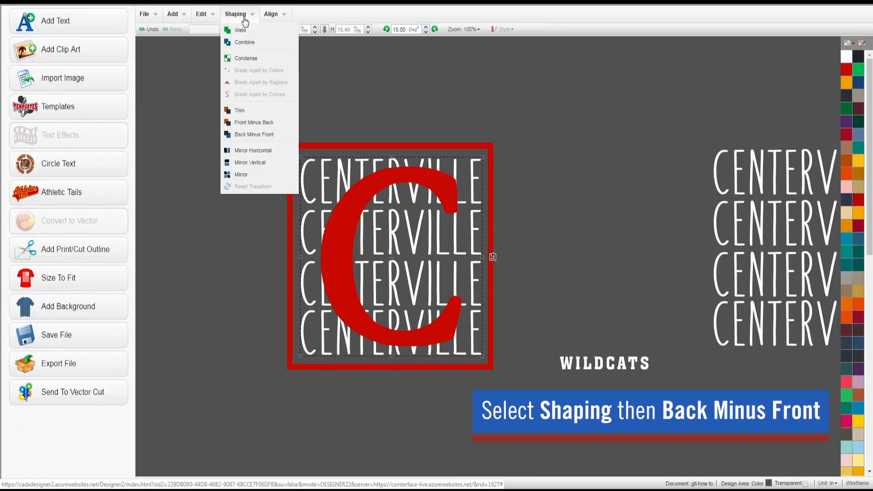
pyautogui.click(260, 135)
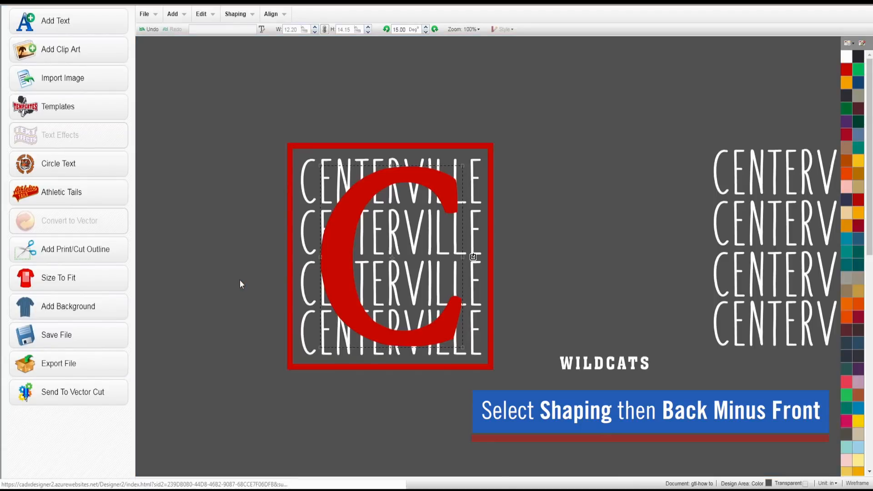
pyautogui.moveTo(339, 233); pyautogui.dragTo(544, 139)
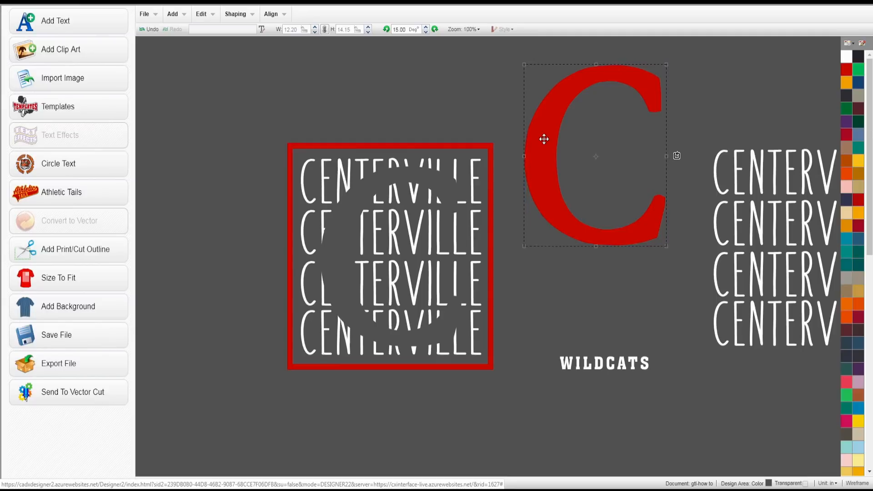
pyautogui.press('Delete')
# Step: Recolor the spare CENTERVILLE copy red and place it over the cut-out white text in the box
pyautogui.moveTo(748, 240); pyautogui.dragTo(588, 224)
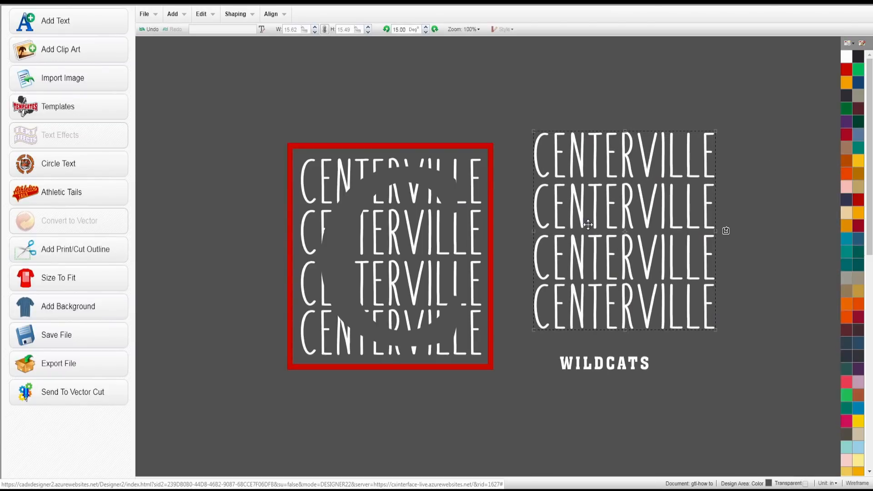
pyautogui.click(847, 74)
pyautogui.moveTo(608, 202); pyautogui.dragTo(390, 228)
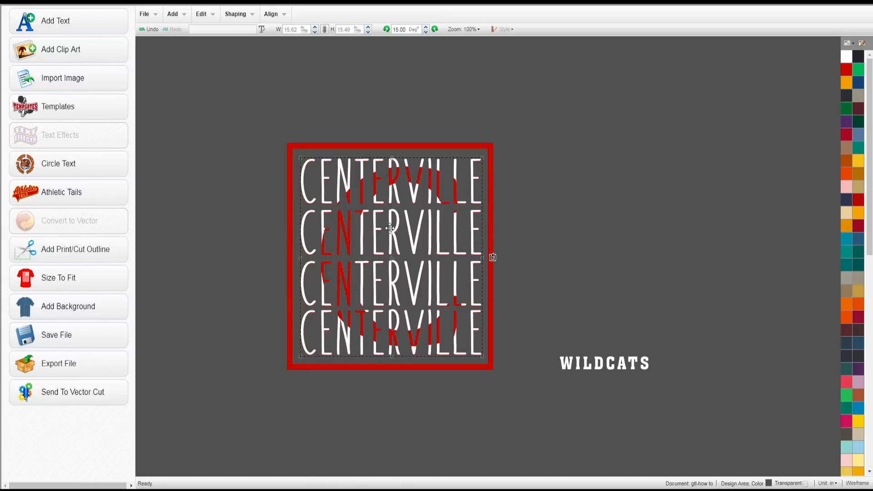
# Step: Align the red and white CENTERVILLE text layers to each other with Center Middle
pyautogui.moveTo(516, 407); pyautogui.dragTo(276, 159)
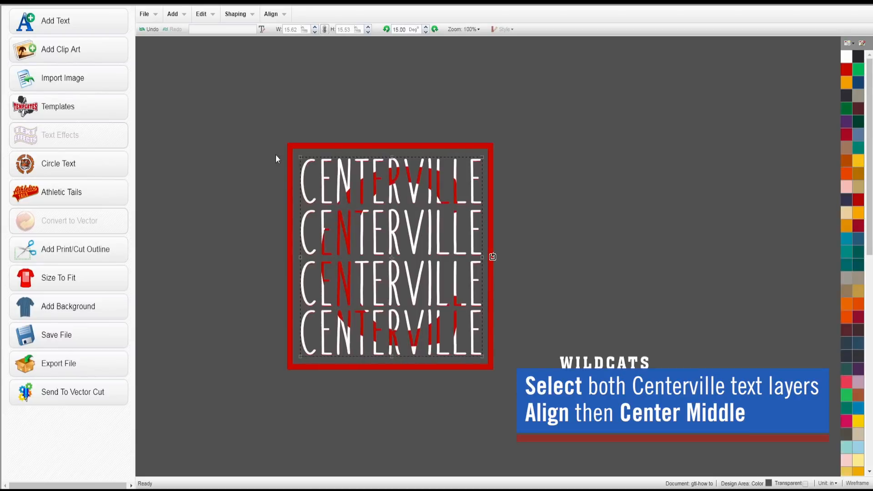
pyautogui.click(272, 15)
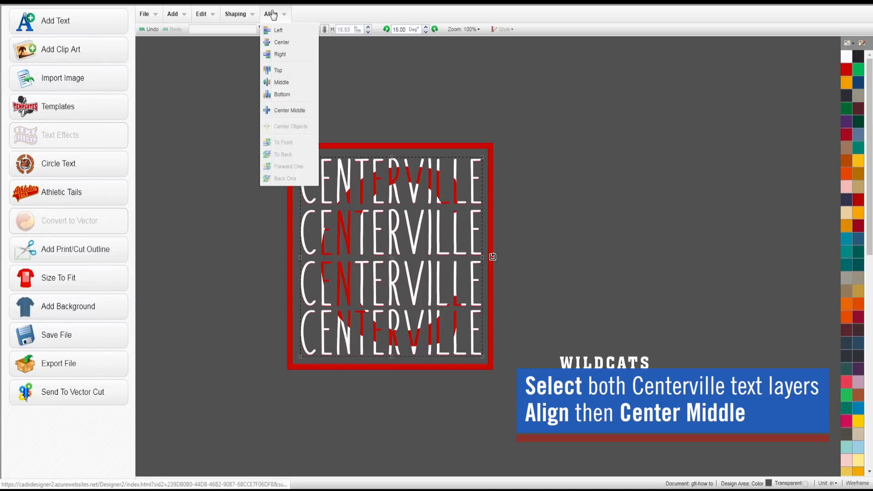
pyautogui.click(289, 110)
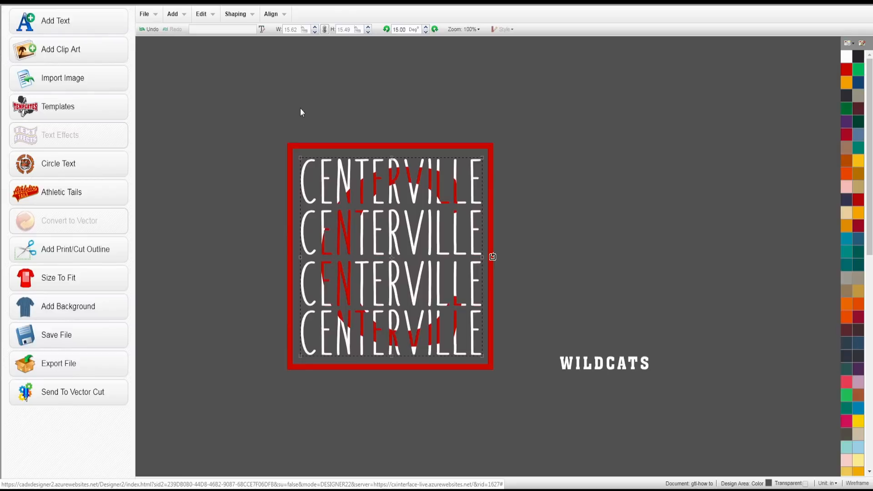
# Step: Subtract the overlapping lettering between the two aligned CENTERVILLE layers with Back Minus Front
pyautogui.click(241, 19)
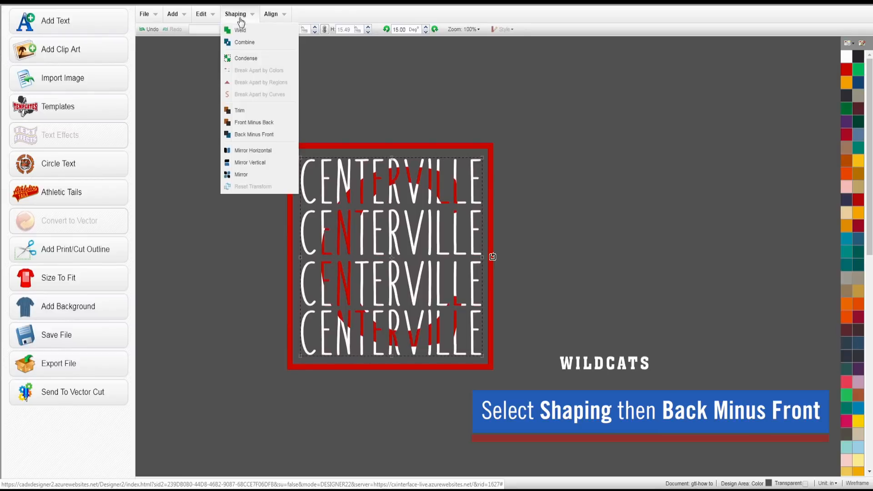
pyautogui.click(254, 135)
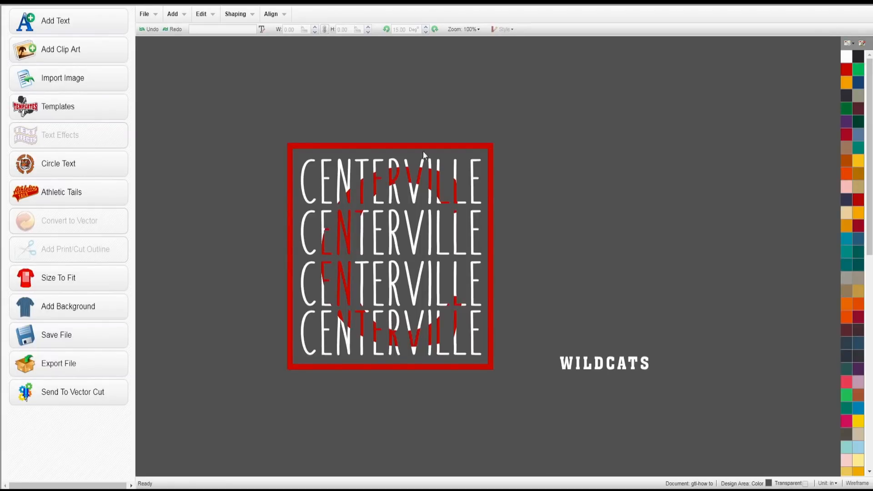
pyautogui.moveTo(362, 194)
pyautogui.mouseDown()
pyautogui.moveTo(579, 197)
pyautogui.moveTo(445, 203)
pyautogui.moveTo(387, 186)
pyautogui.moveTo(357, 194)
pyautogui.mouseUp()
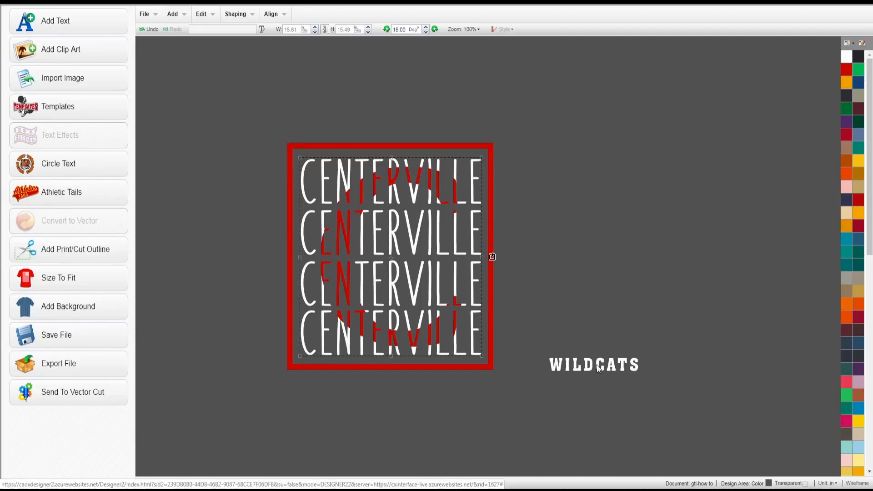
# Step: Move the WILDCATS text onto the box's bottom edge and align it to the box with Center
pyautogui.moveTo(599, 368); pyautogui.dragTo(396, 367)
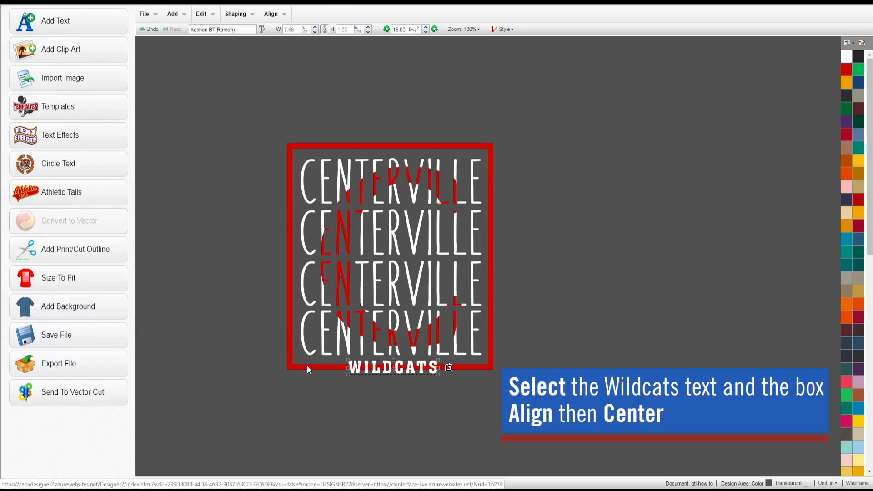
pyautogui.keyDown('shift'); pyautogui.click(292, 366); pyautogui.keyUp('shift')
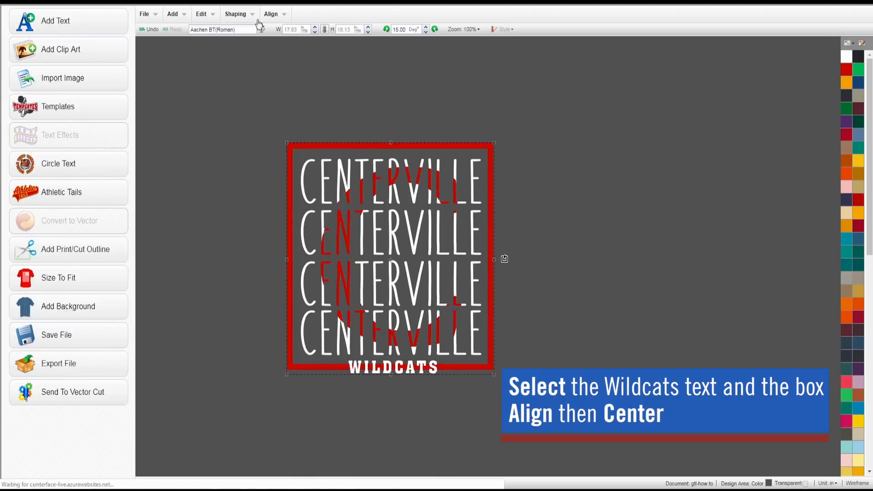
pyautogui.click(272, 14)
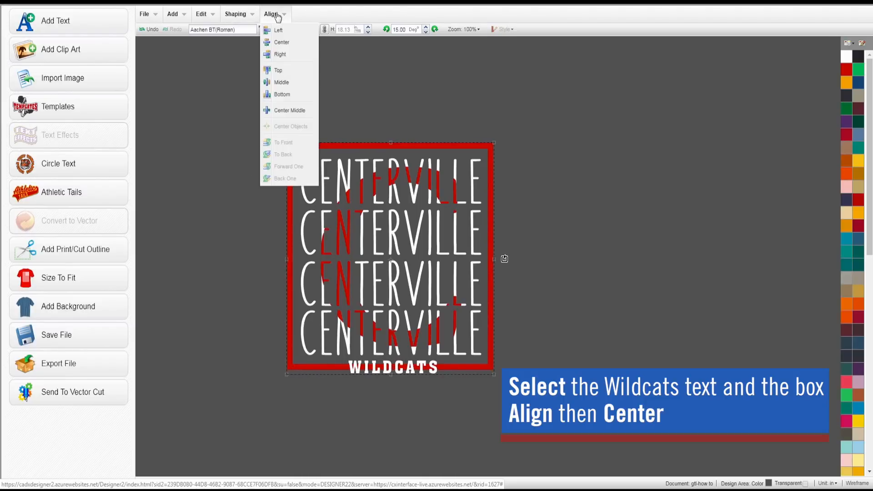
pyautogui.click(287, 43)
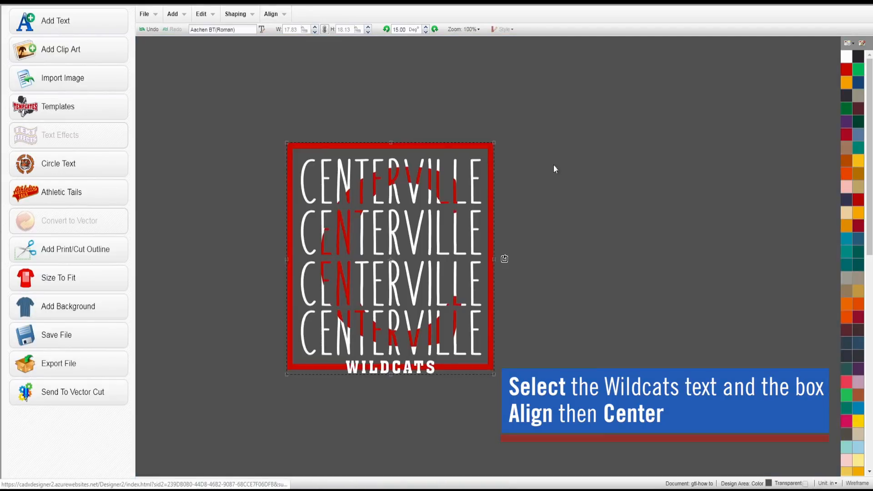
pyautogui.click(612, 275)
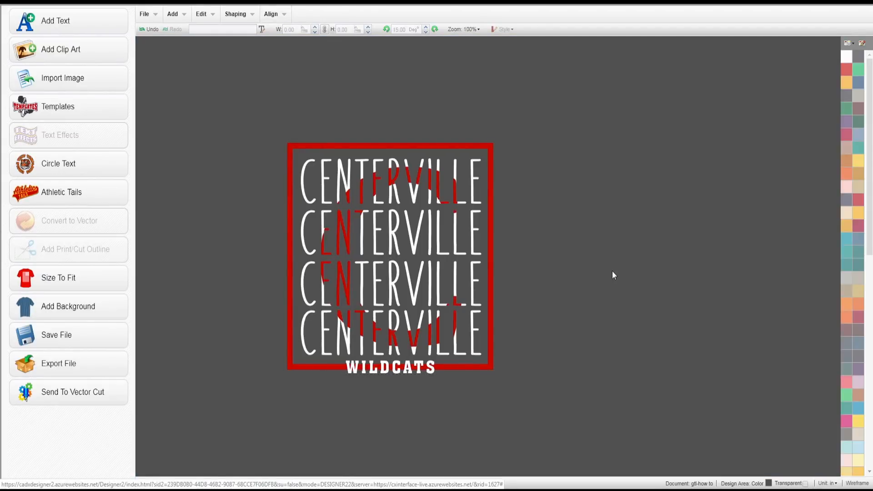